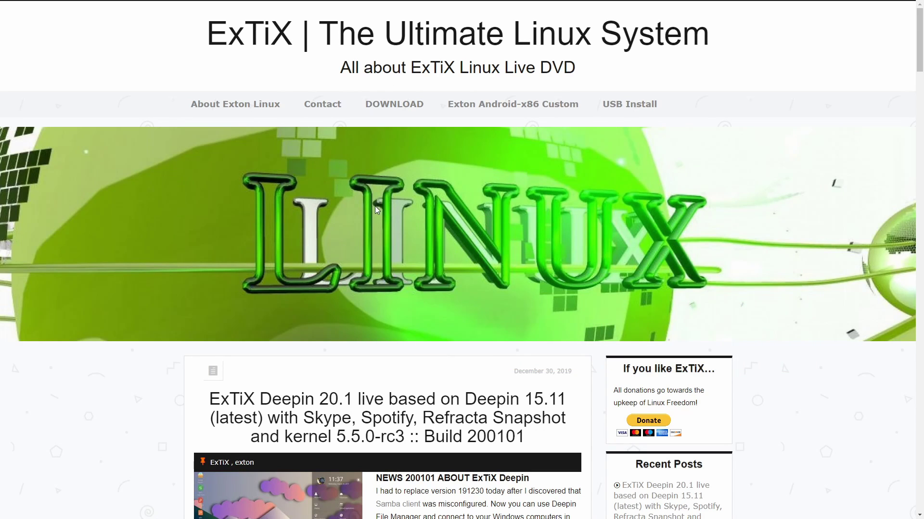
scroll(402, 213, down, 5)
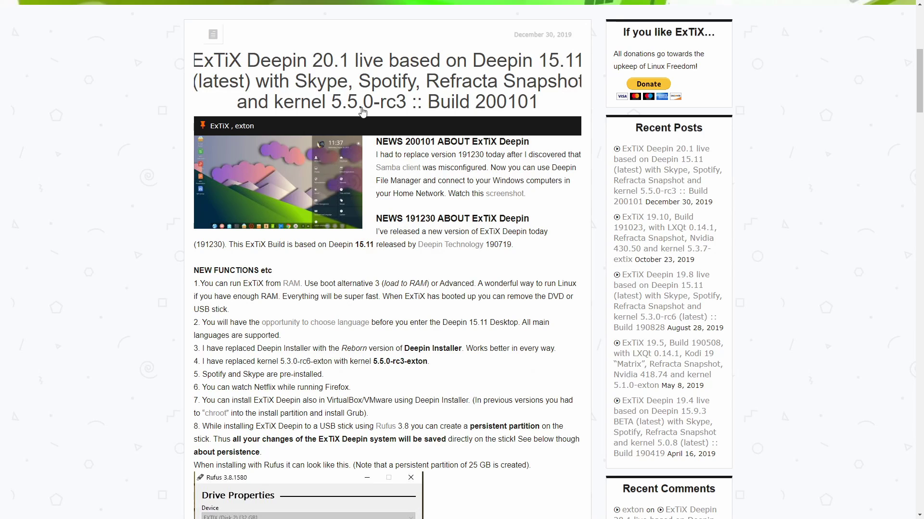
scroll(463, 201, down, 1)
scroll(463, 200, down, 1)
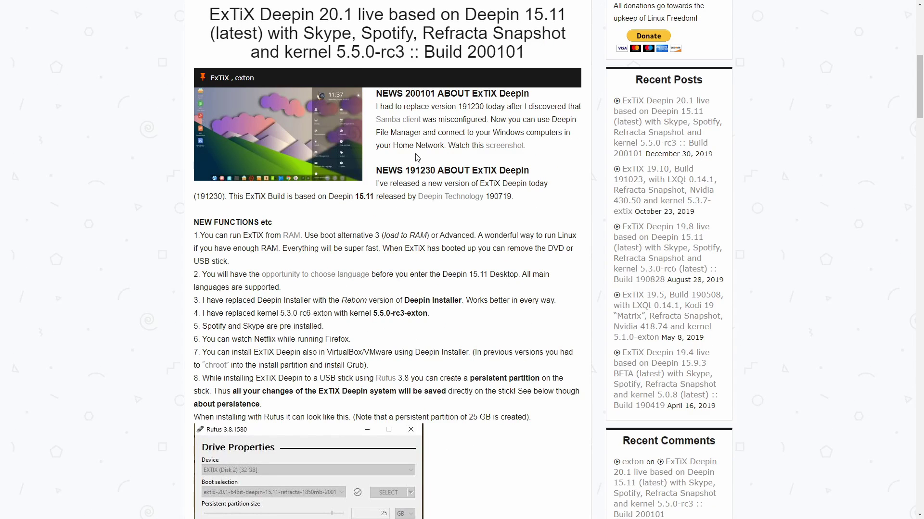
scroll(418, 180, down, 1)
drag(194, 173, 563, 340)
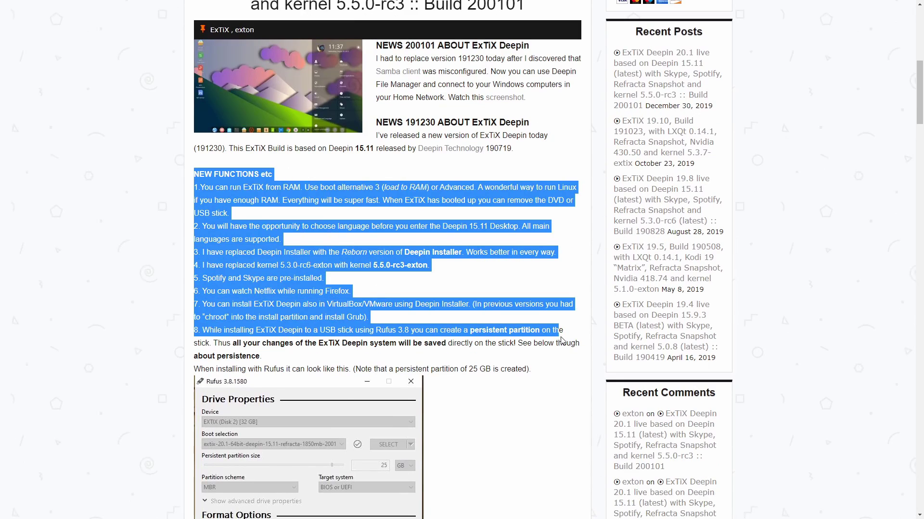
- Go from the ExTiX download page to SourceForge and start downloading the ExTiX 20.1 Deepin ISO
click(383, 230)
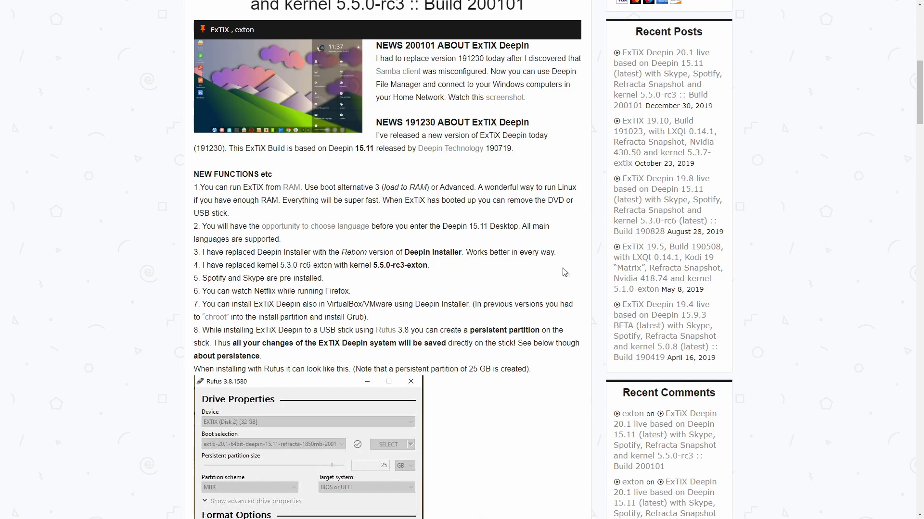
scroll(447, 266, down, 2)
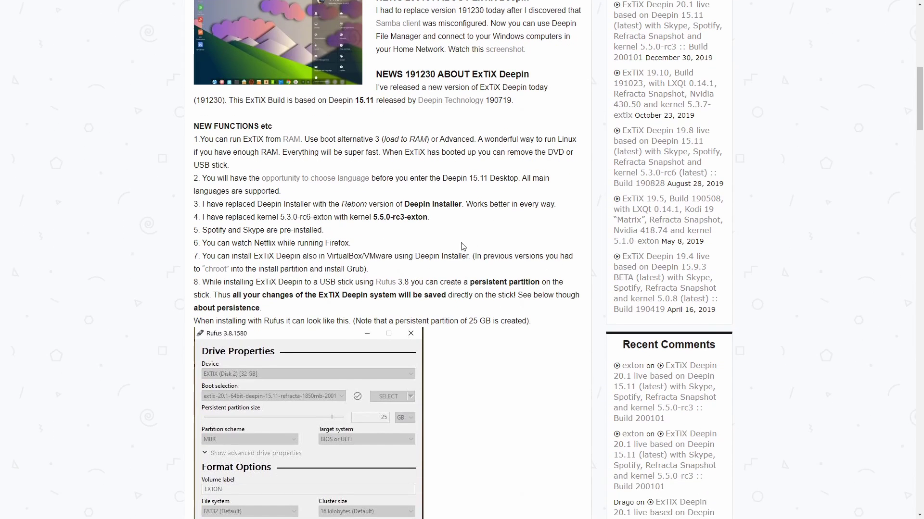
scroll(390, 278, down, 3)
scroll(390, 278, up, 5)
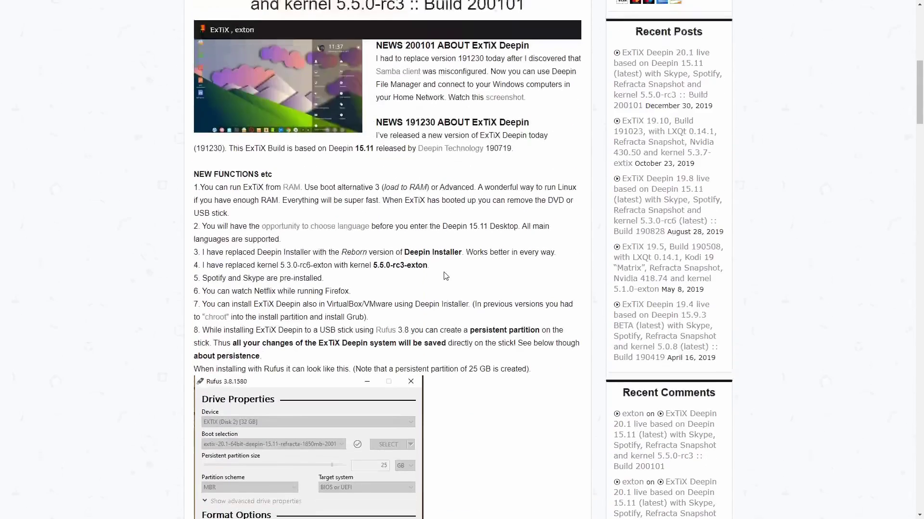
scroll(402, 319, up, 8)
scroll(402, 320, up, 2)
scroll(402, 319, up, 1)
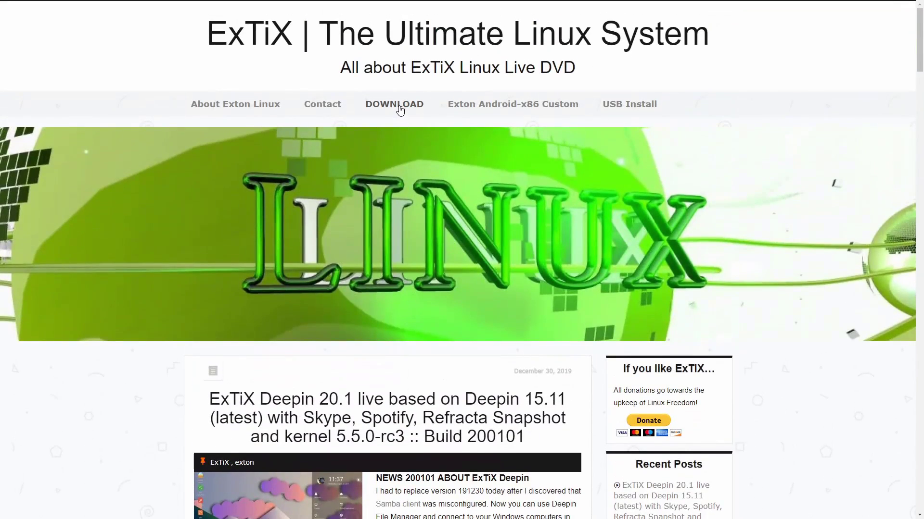
click(399, 108)
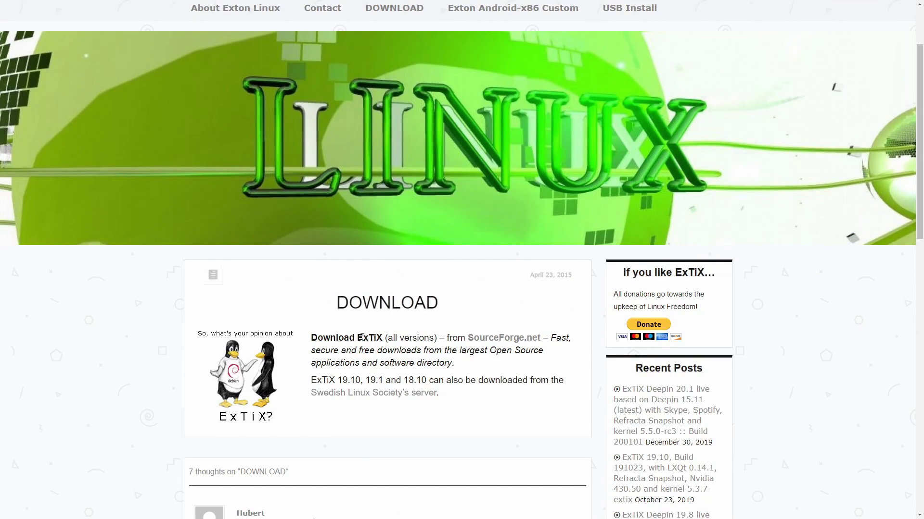
click(478, 341)
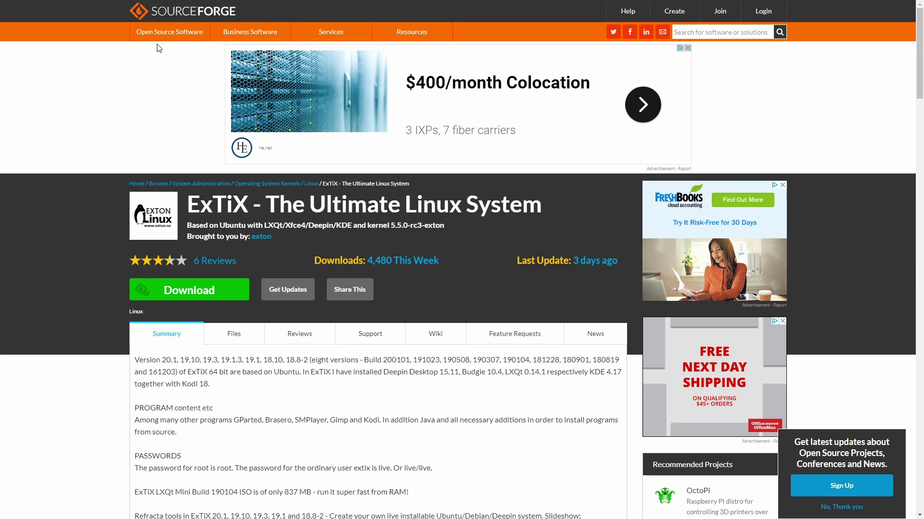
click(225, 294)
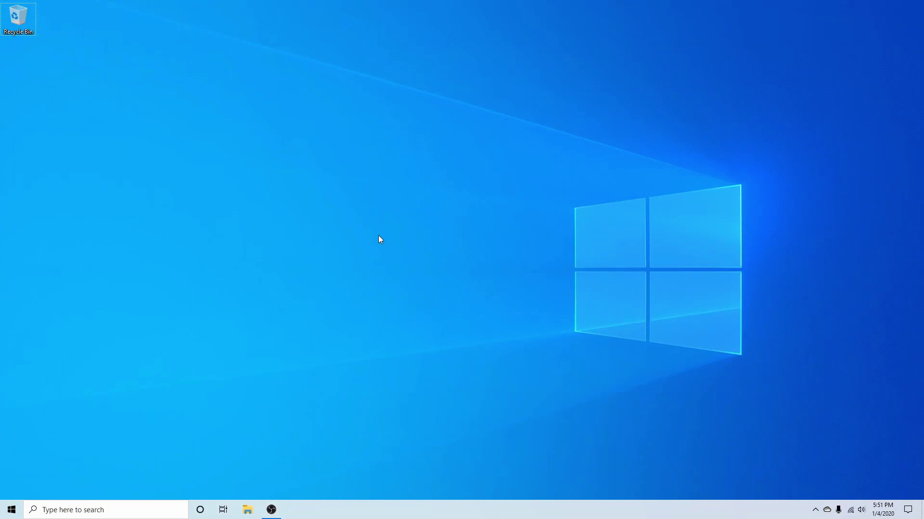
- Launch balenaEtcher by searching 'balena' from the Windows taskbar
click(137, 509)
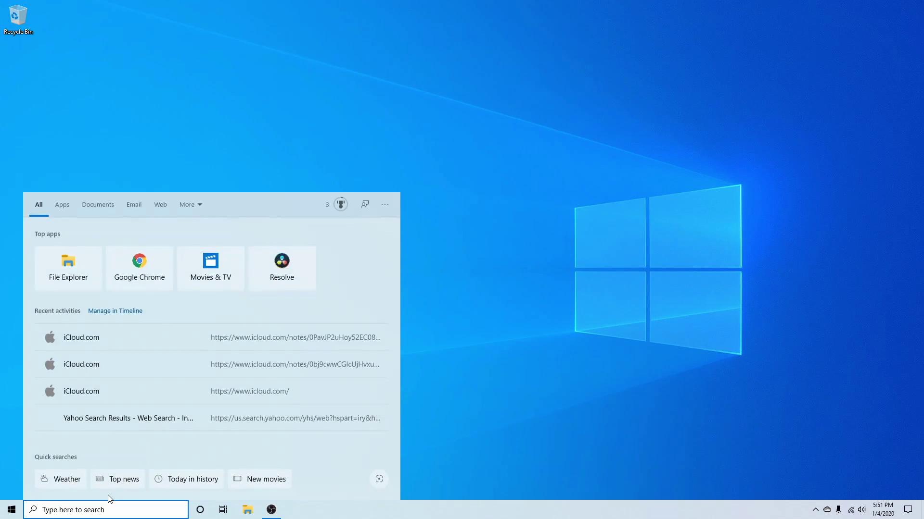
text(balena)
key(Return)
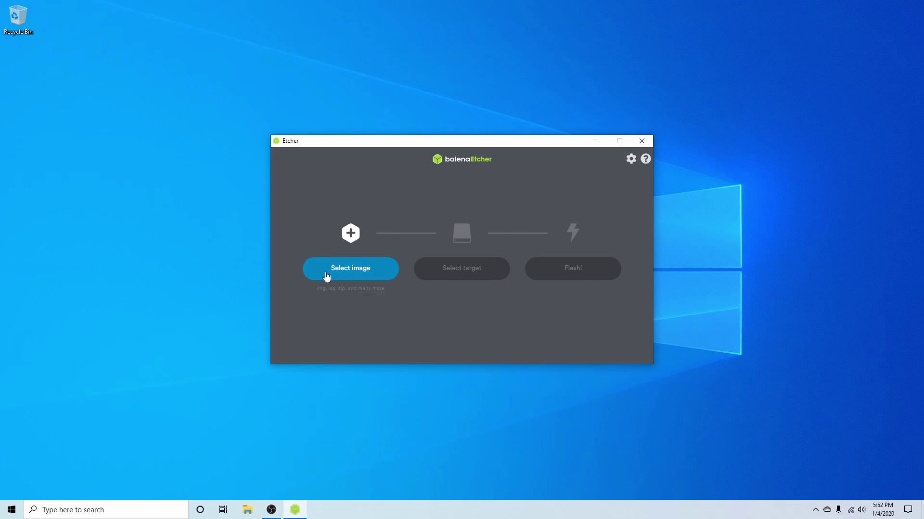
- Load the downloaded extix deepin ISO from Downloads as the balenaEtcher image
click(364, 271)
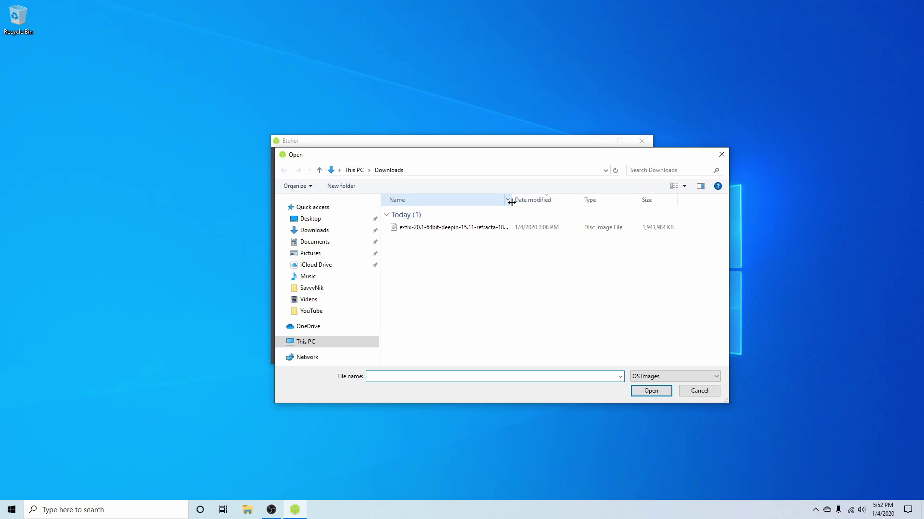
drag(512, 202, 564, 202)
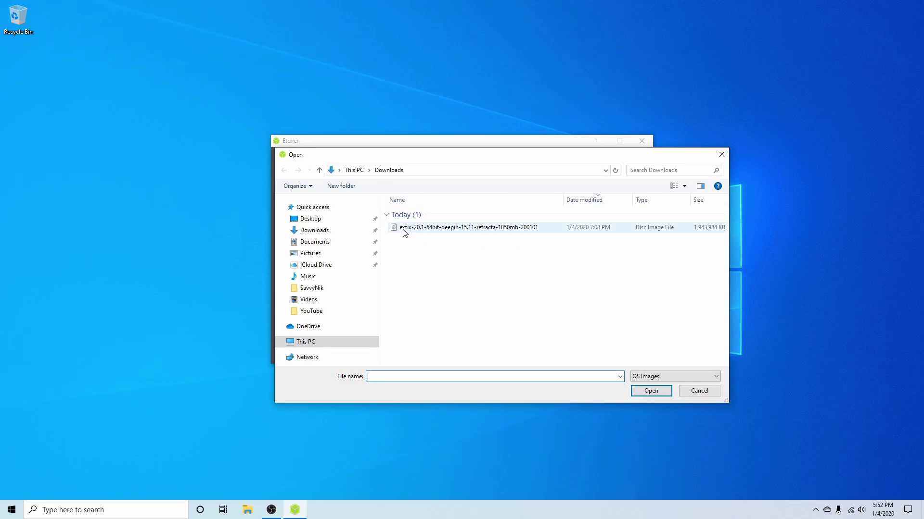
mouse_move(462, 228)
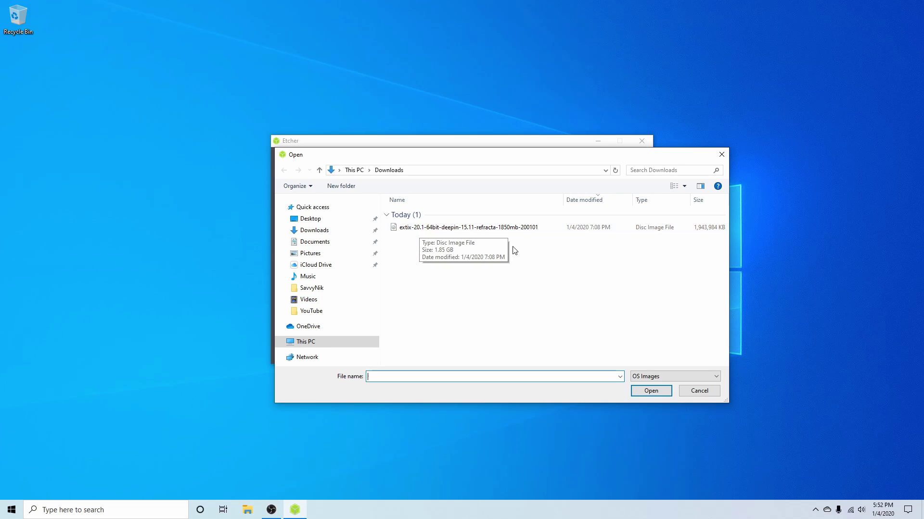
click(480, 228)
click(651, 391)
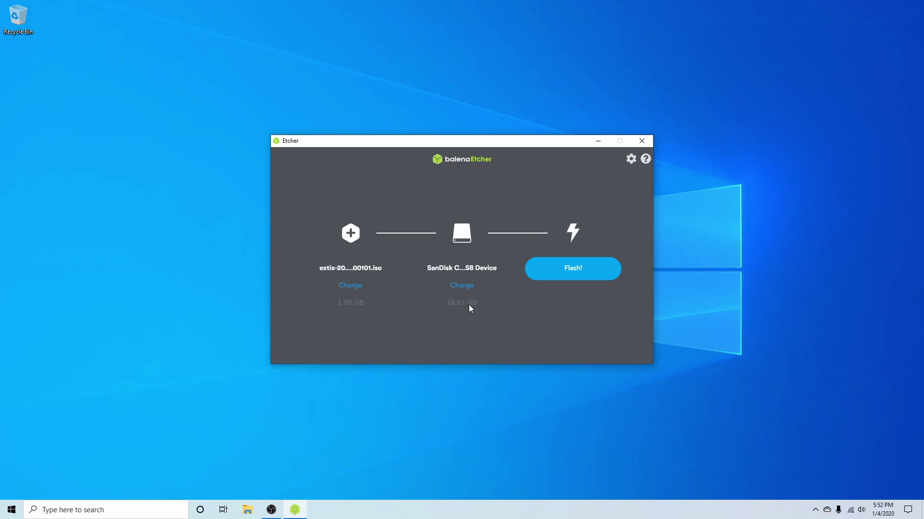
- Confirm the SanDisk Cruzer Glide 16.01 GB drive as the flash target
click(461, 286)
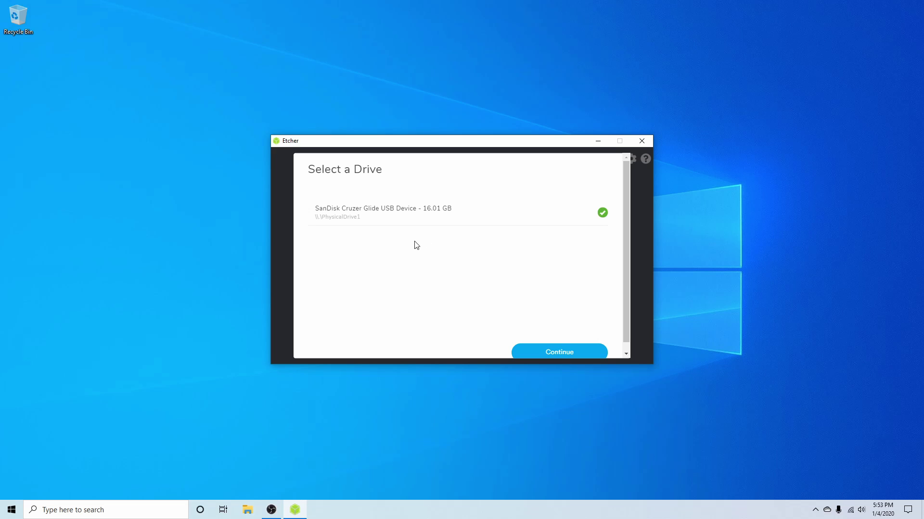
click(570, 352)
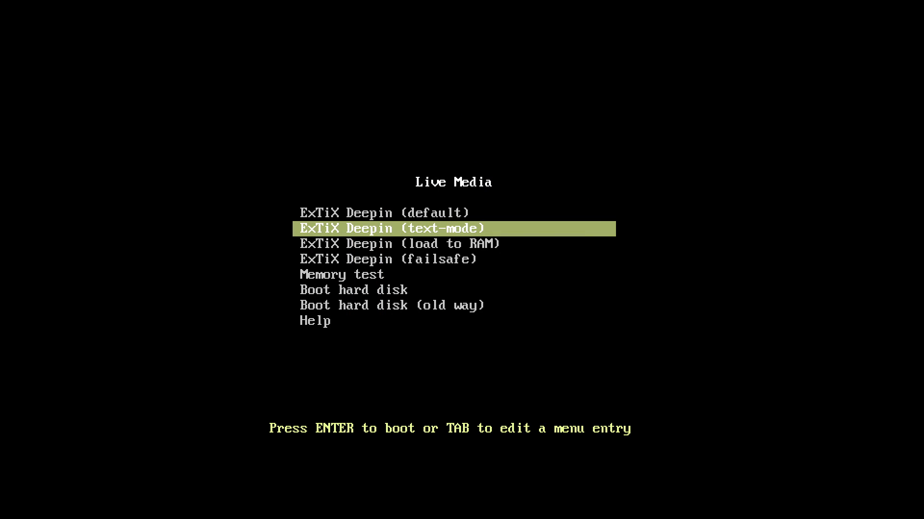
- Boot the live media using the ExTiX Deepin (default) menu entry
key(Up)
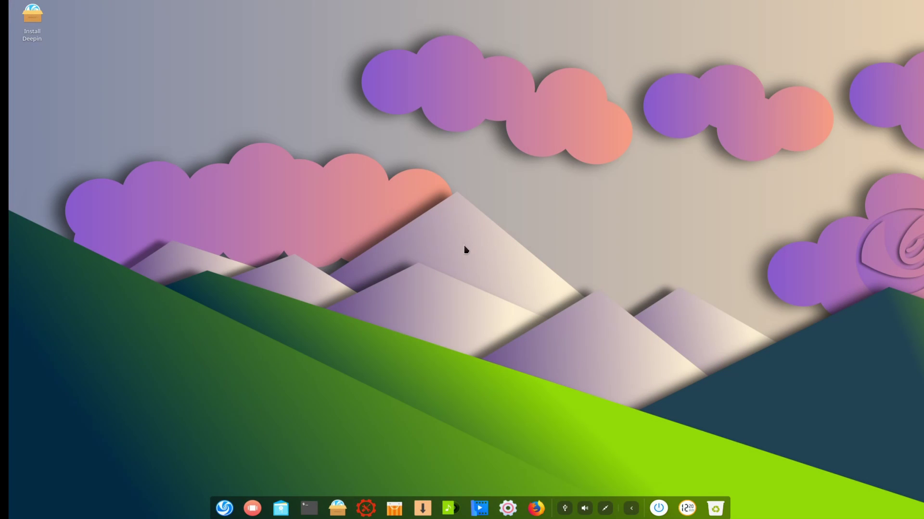
- Launch Deepin Installer, choose English, accept the licence and dismiss the virtual-machine warning
double_click(33, 16)
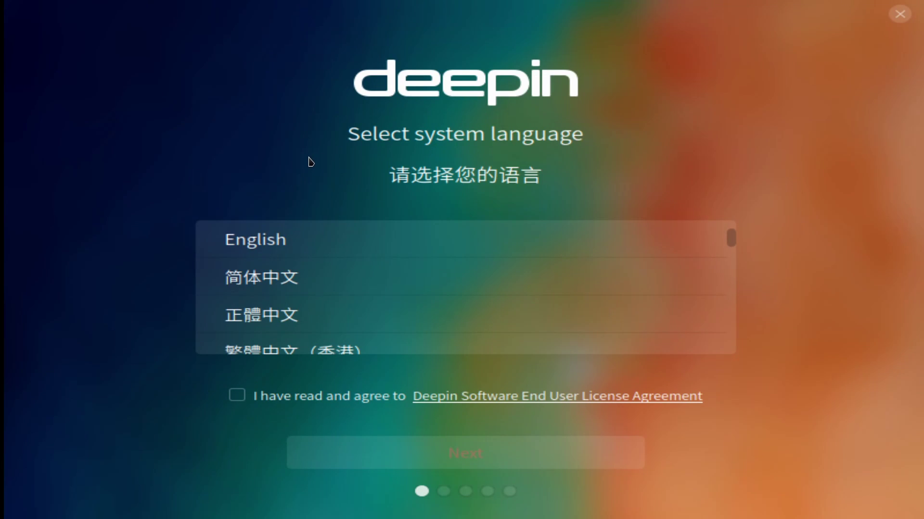
click(211, 266)
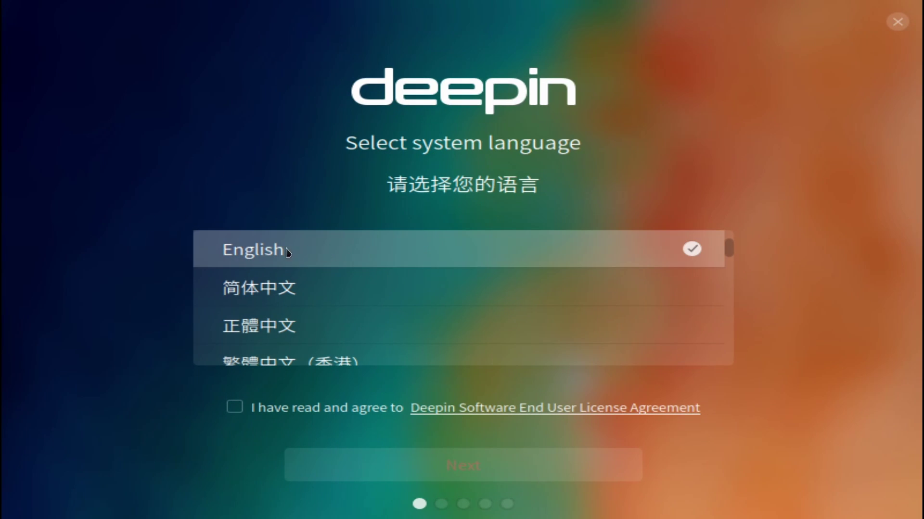
click(267, 410)
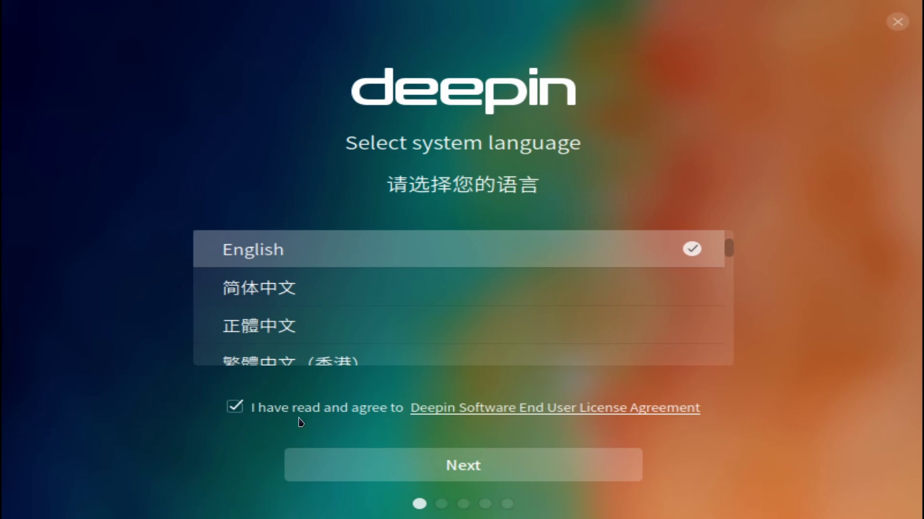
click(498, 465)
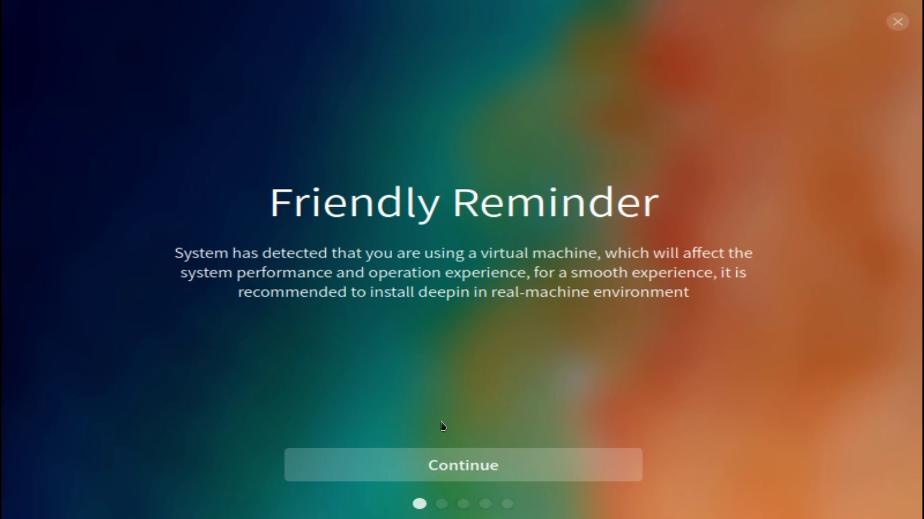
click(441, 462)
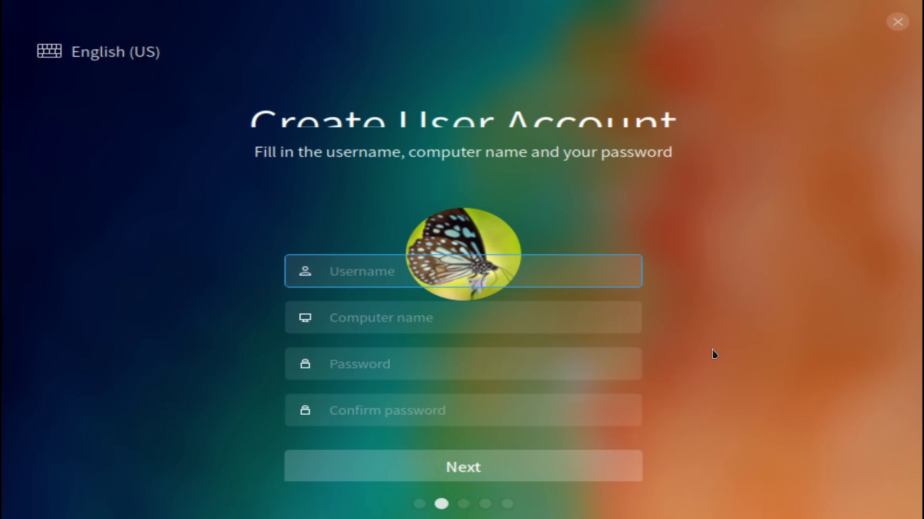
click(94, 59)
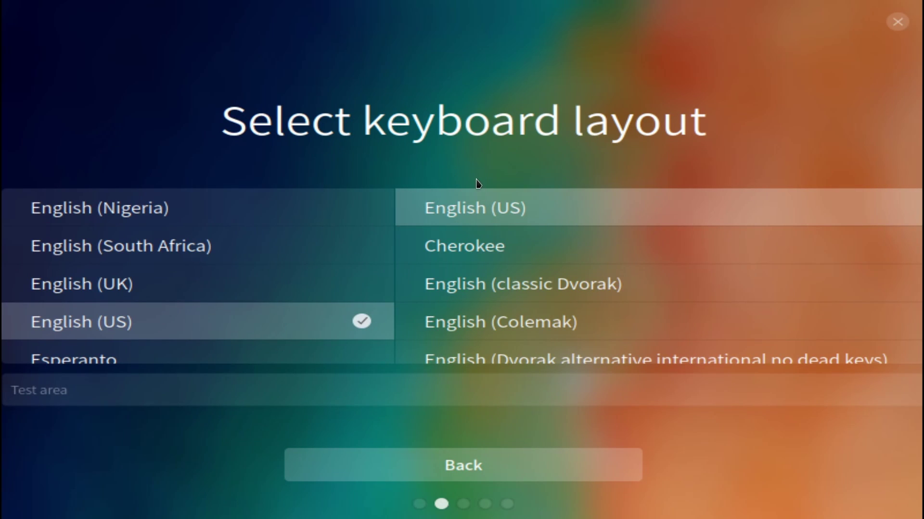
- Try the English (US) layout in the test area, then clear the test text
click(304, 390)
text(qwerty)
double_click(85, 400)
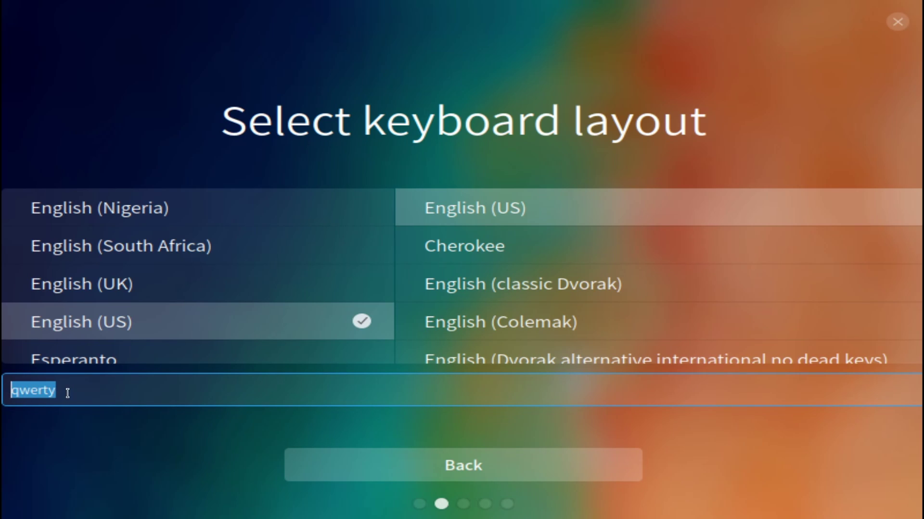
key(BackSpace)
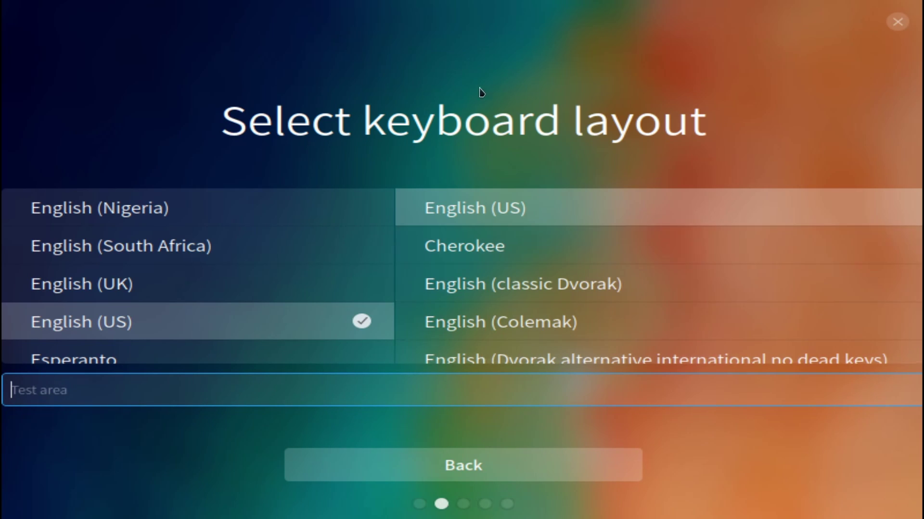
- Create the savvynik account with a computer name and confirmed password
click(481, 470)
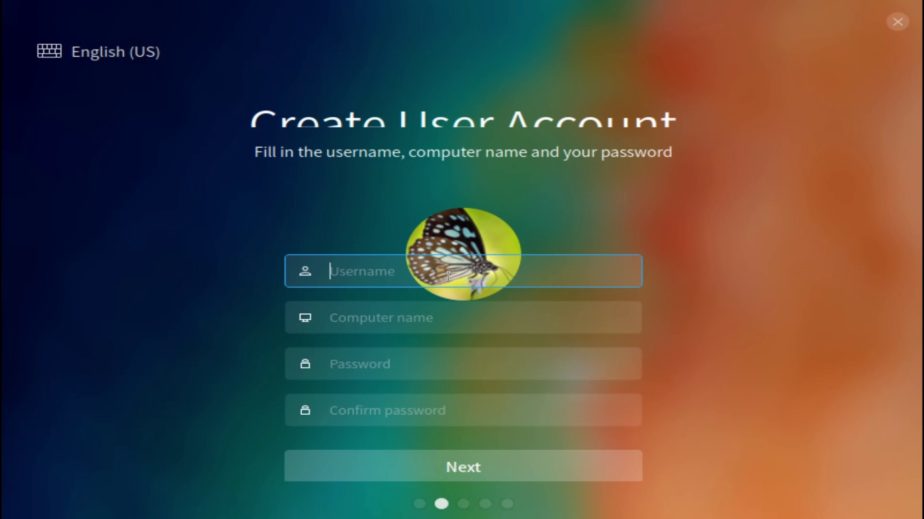
key(Tab)
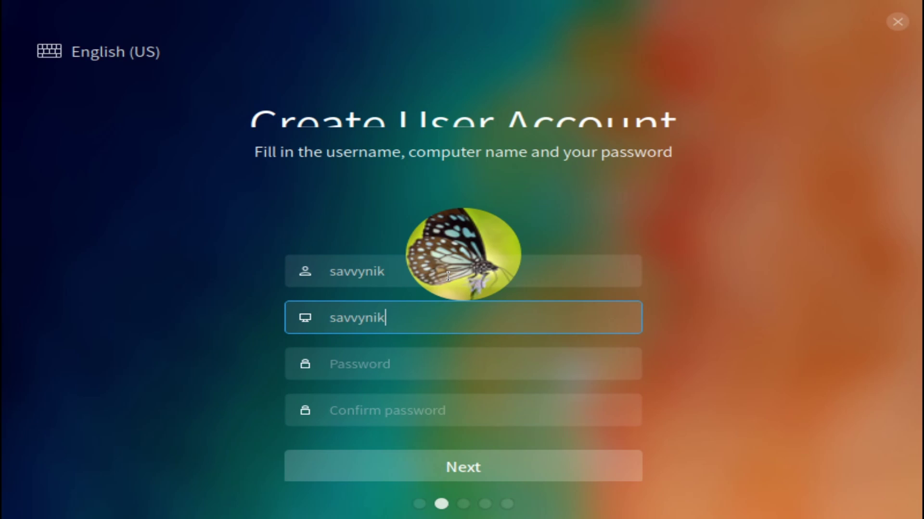
key(Tab)
key(Tab)
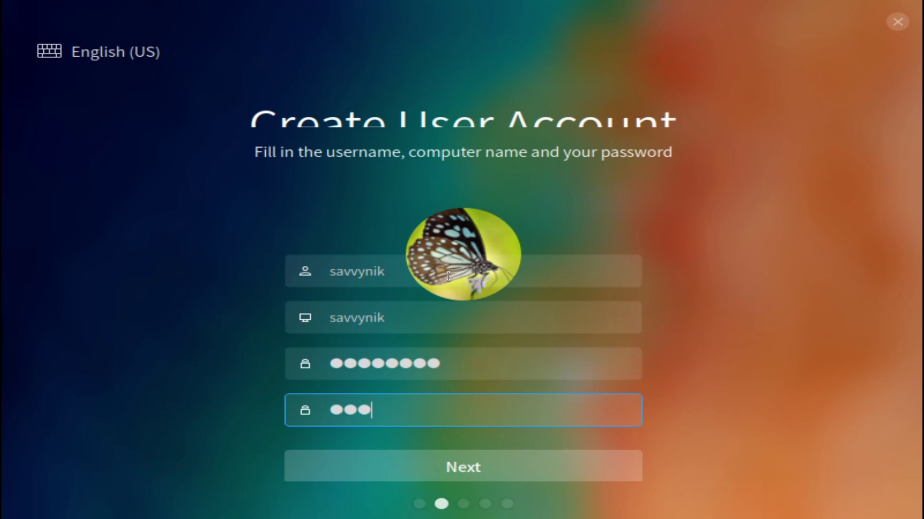
key(Tab)
key(Return)
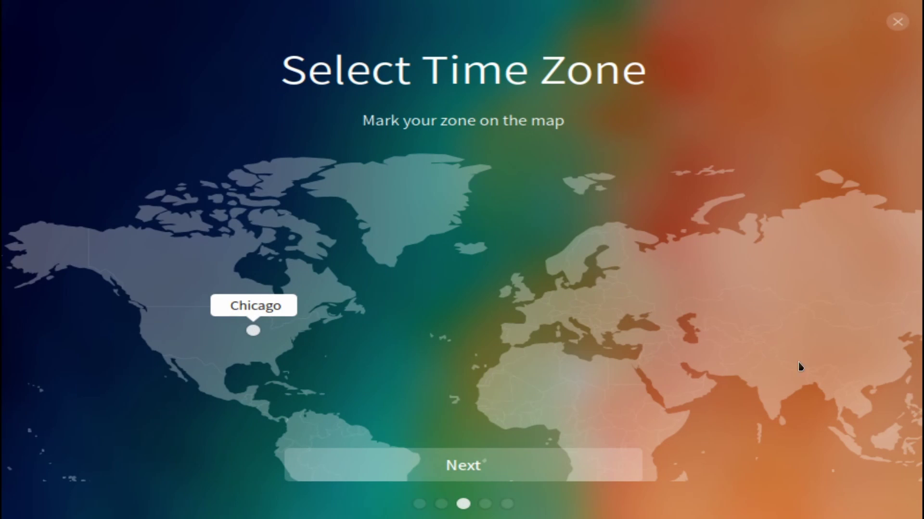
- Set the time zone to Denver and choose the 32G free-space disk
click(197, 338)
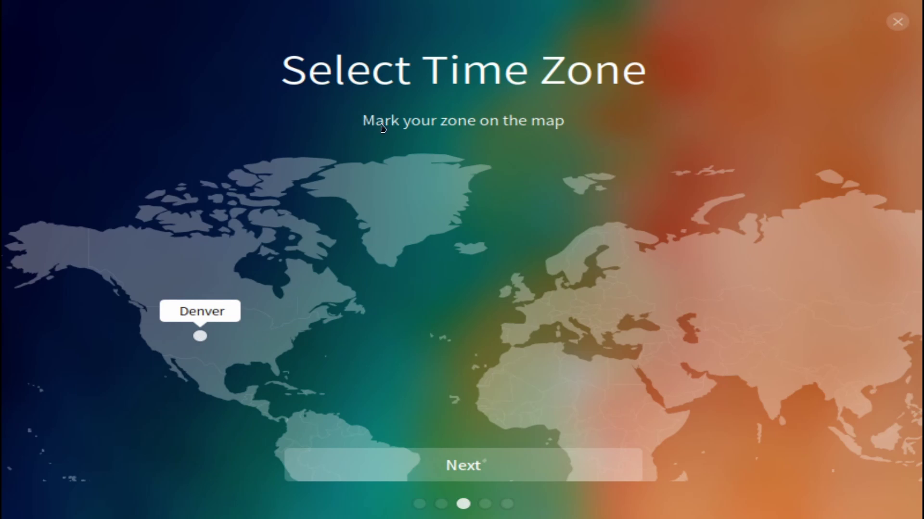
click(462, 466)
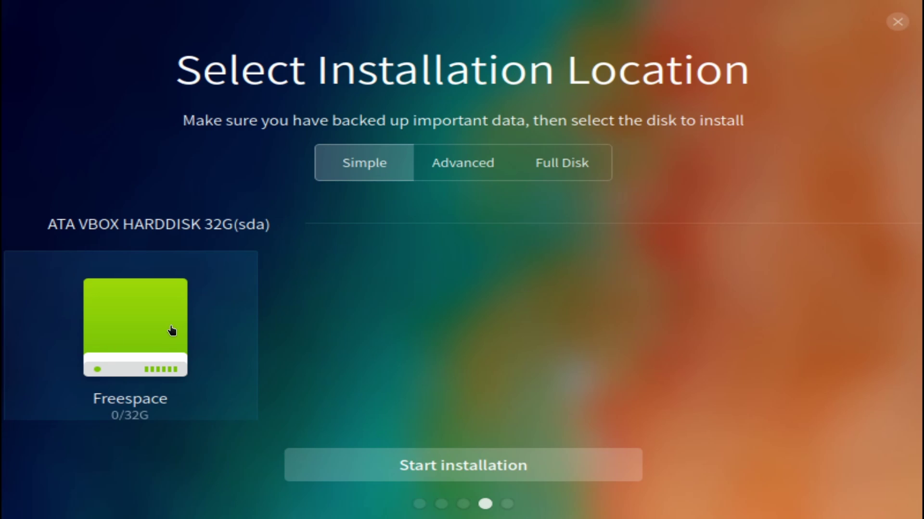
click(127, 319)
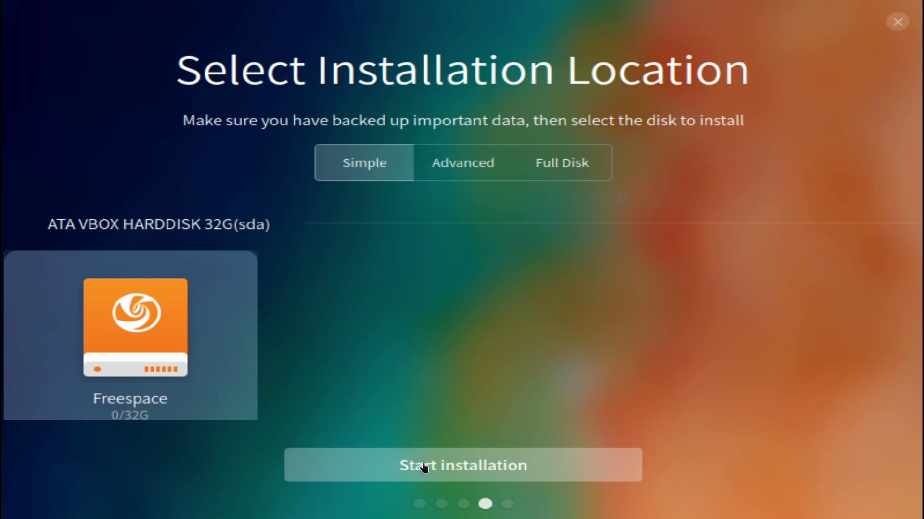
click(462, 472)
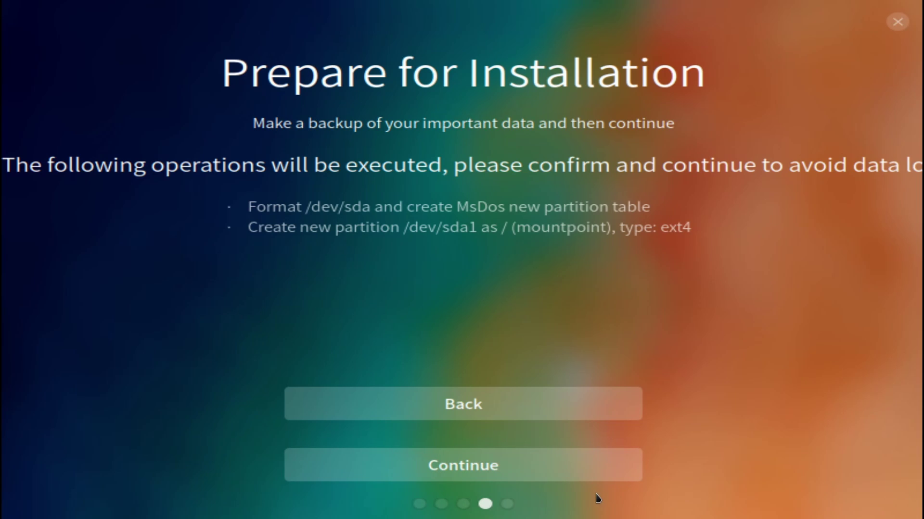
- Approve formatting /dev/sda with an ext4 root partition to start installing
click(457, 467)
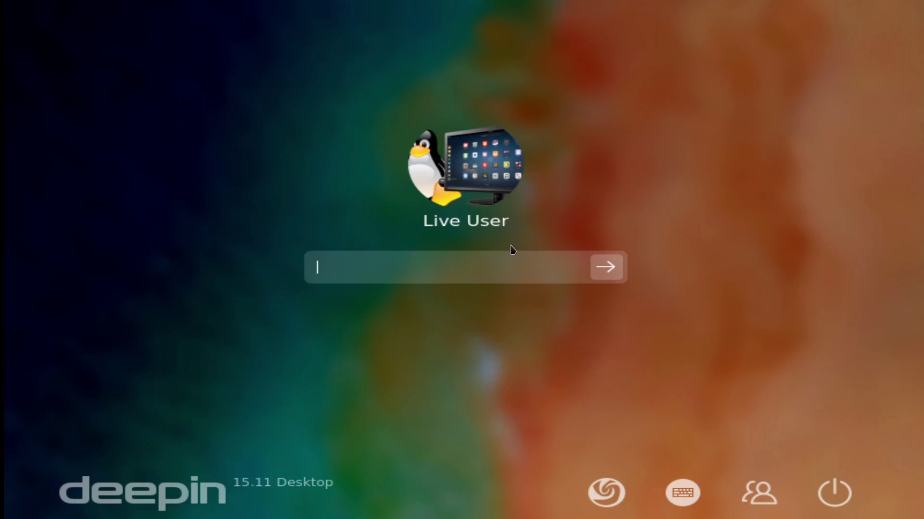
- Choose the savvynik account from the login screen's user list
click(758, 497)
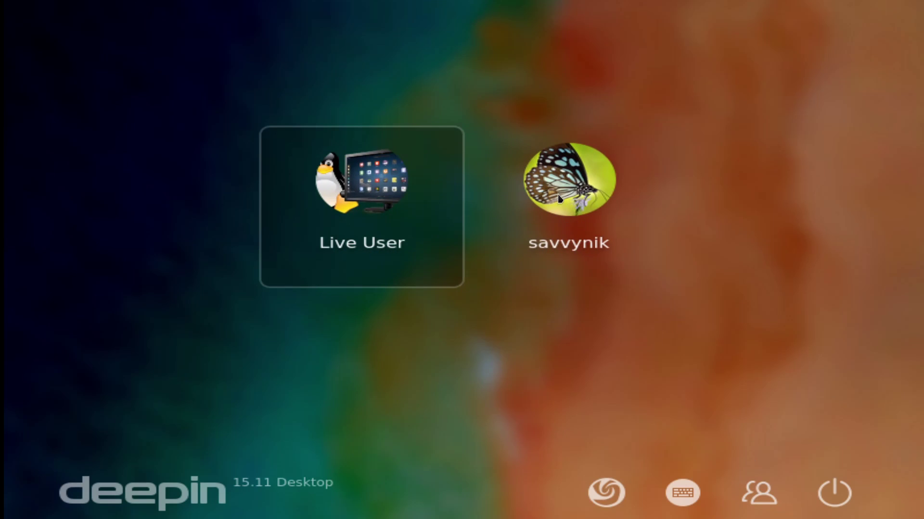
click(558, 194)
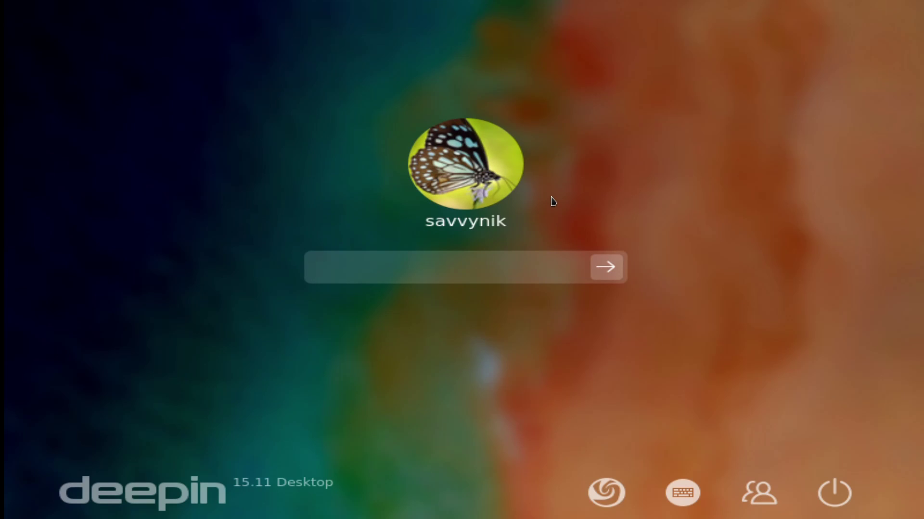
text(•••••••)
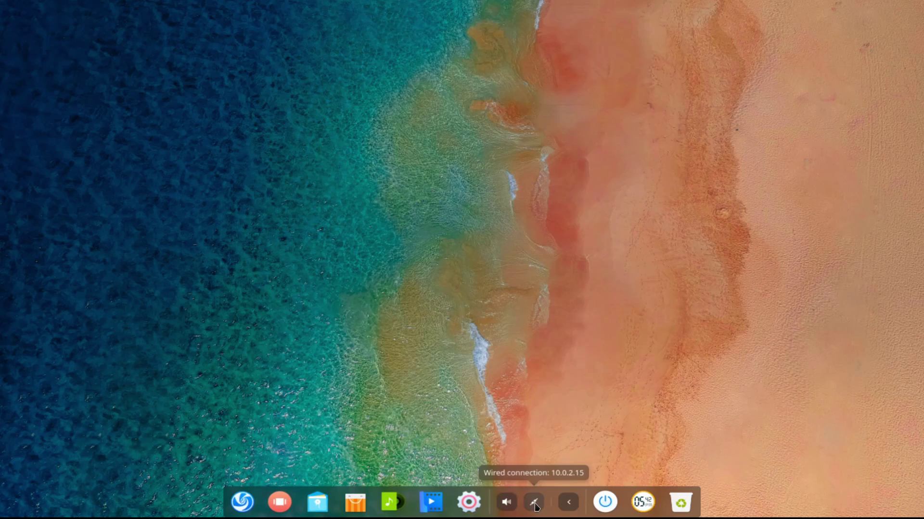
- Toggle the dock tray, add a desktop folder named 'New Folder', and open the launcher
click(568, 502)
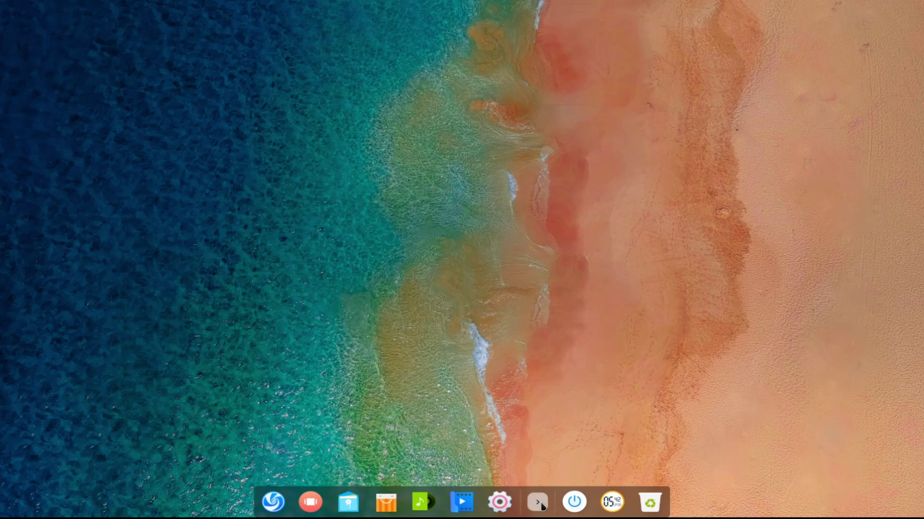
click(538, 503)
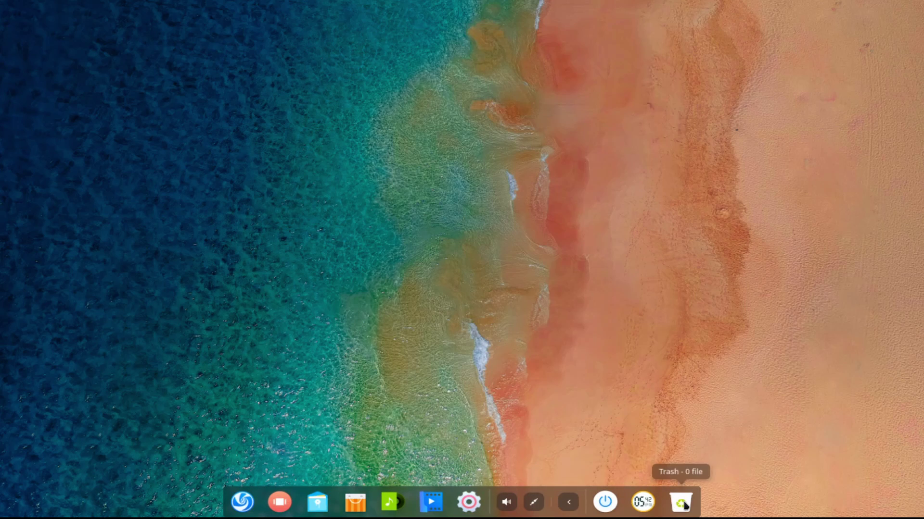
right_click(324, 226)
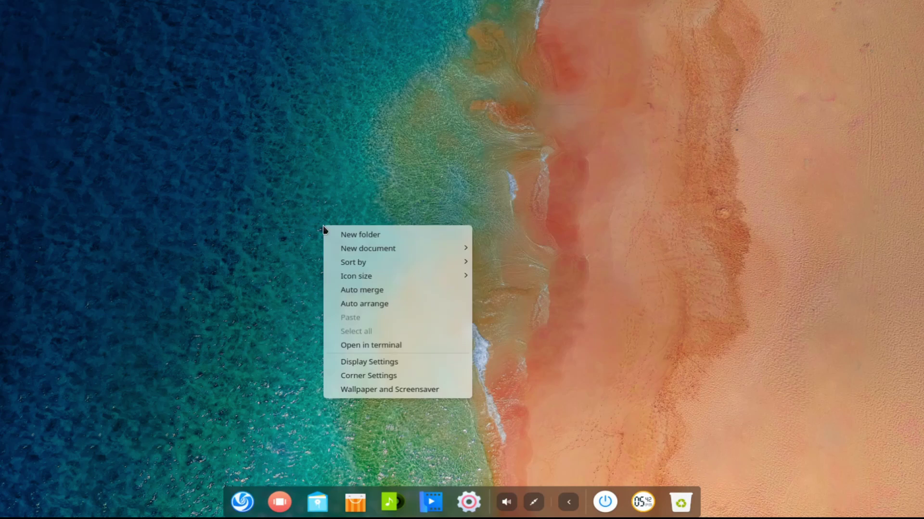
click(351, 236)
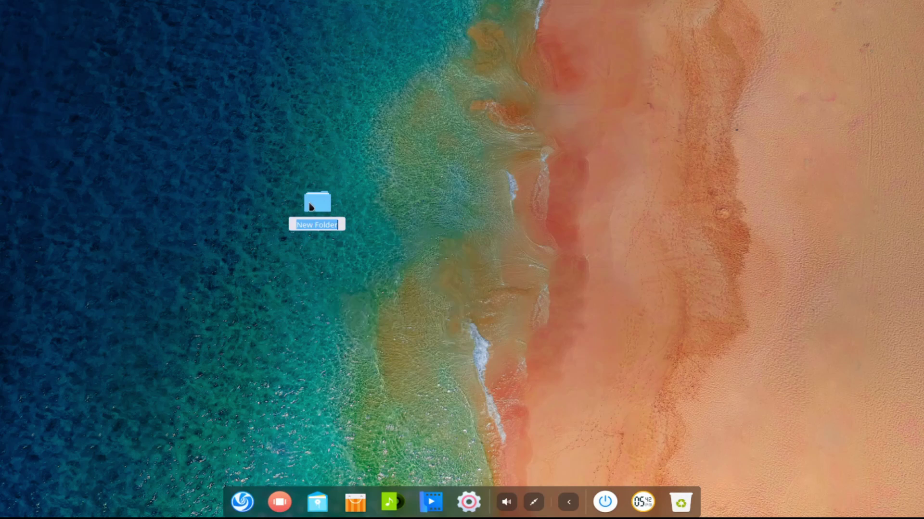
click(194, 140)
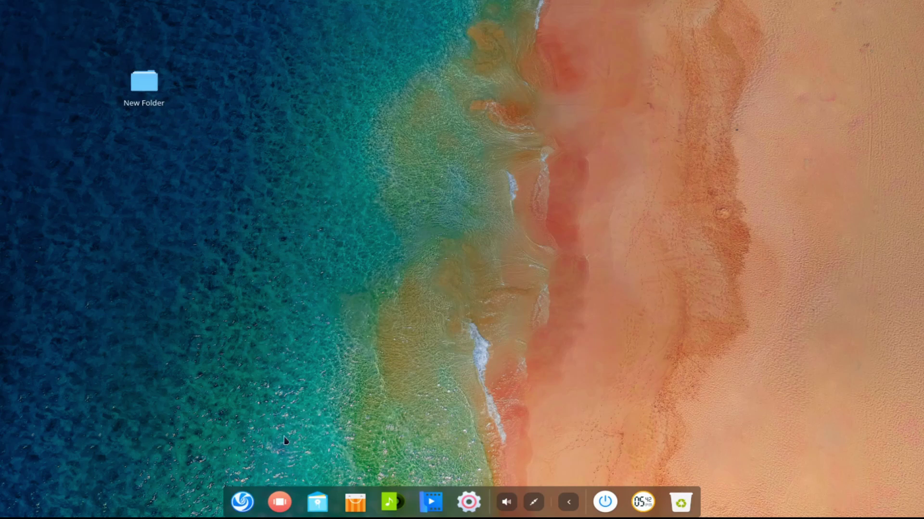
click(243, 501)
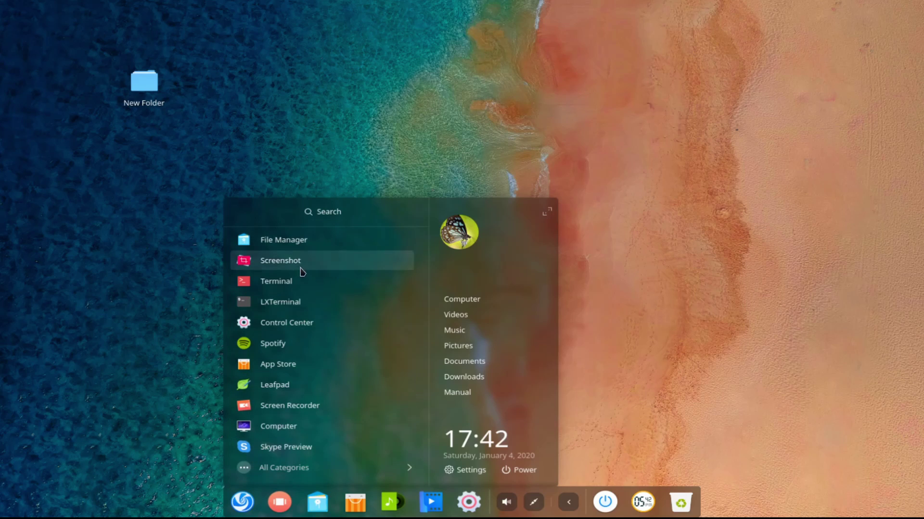
- Browse the launcher's All Categories view, return to favourites, then close the launcher
click(323, 468)
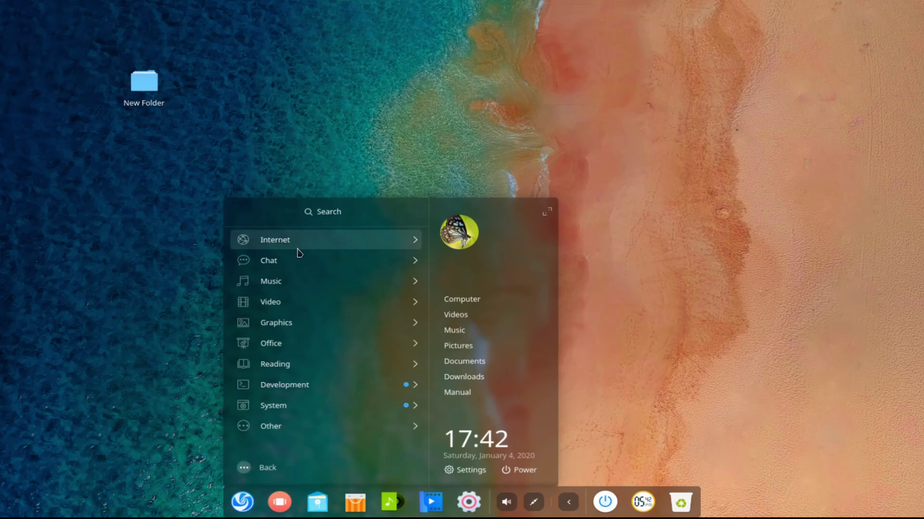
click(267, 468)
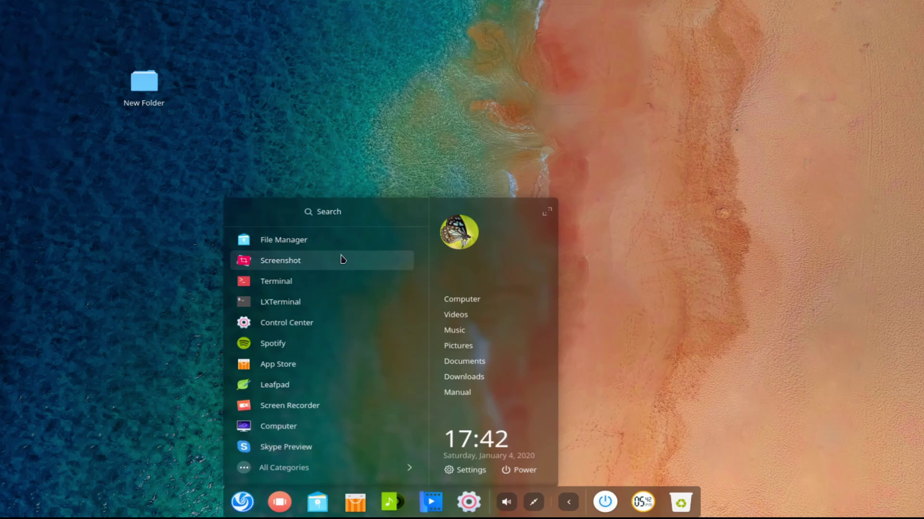
click(547, 193)
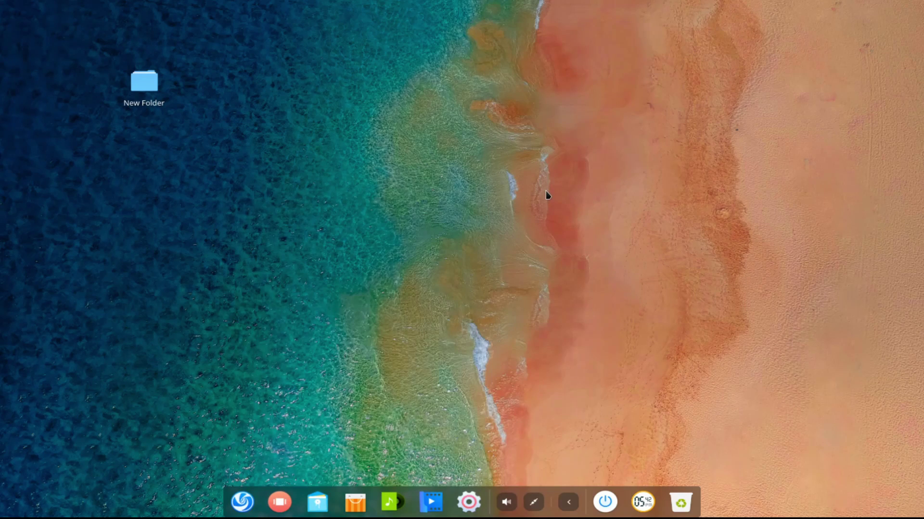